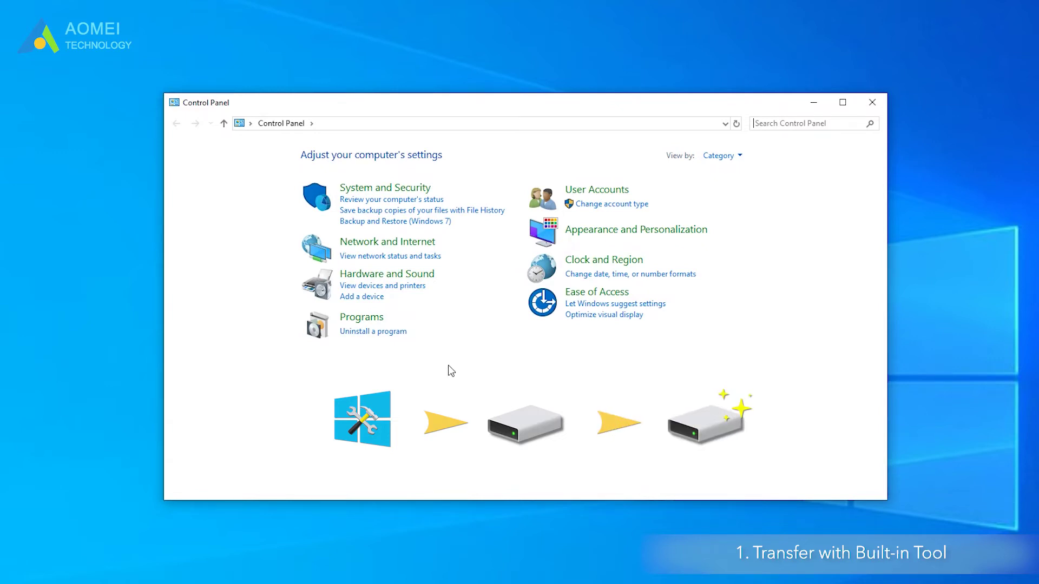
# Open Create a system image under System and Security > Backup and Restore (Windows 7).
pyautogui.click(410, 186)
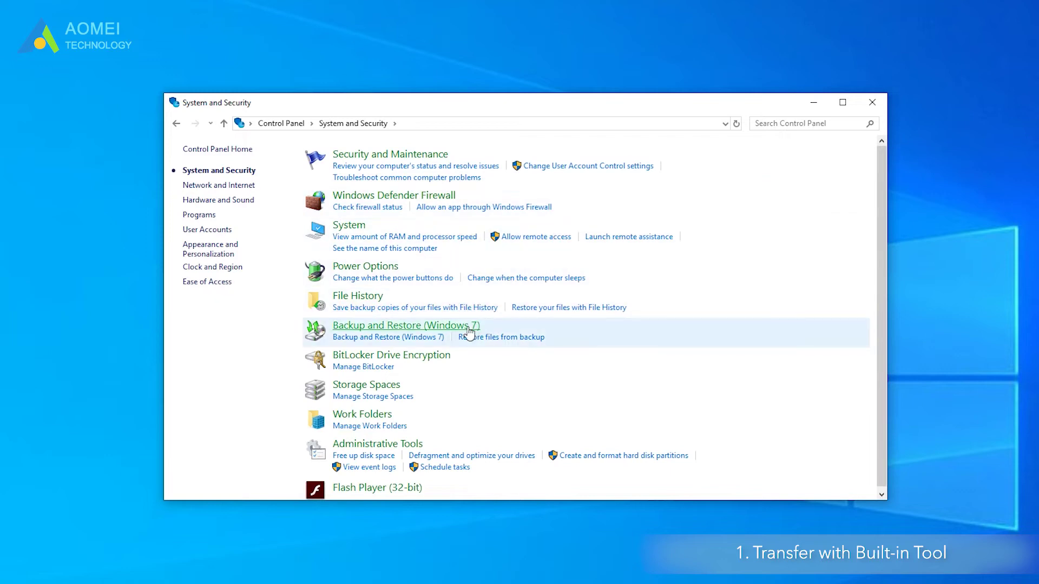
pyautogui.click(440, 328)
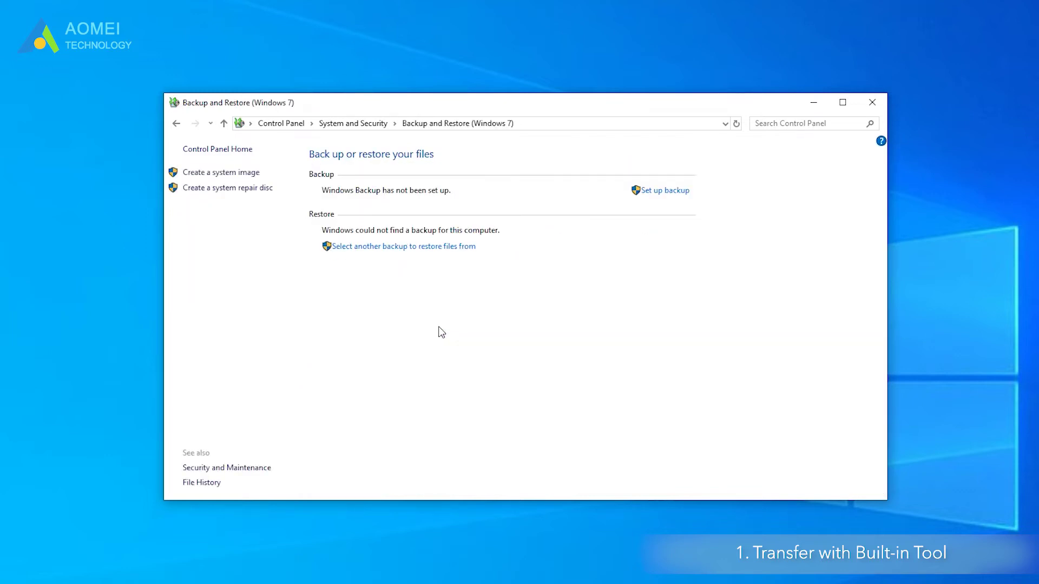
pyautogui.click(236, 173)
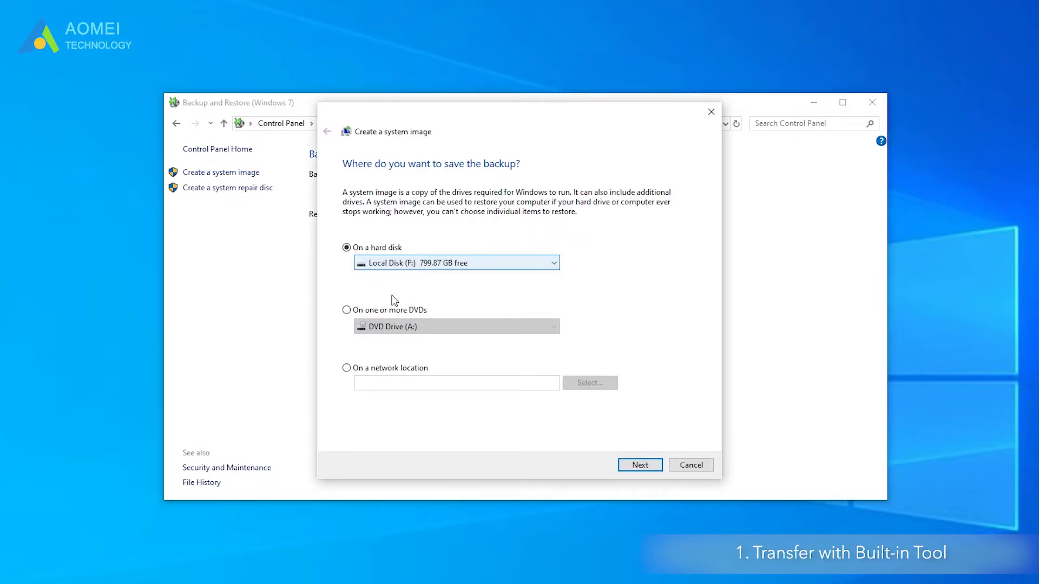
# Save the system image to Local Disk (F:), including system, D: and E: drives, and start the backup.
pyautogui.click(358, 316)
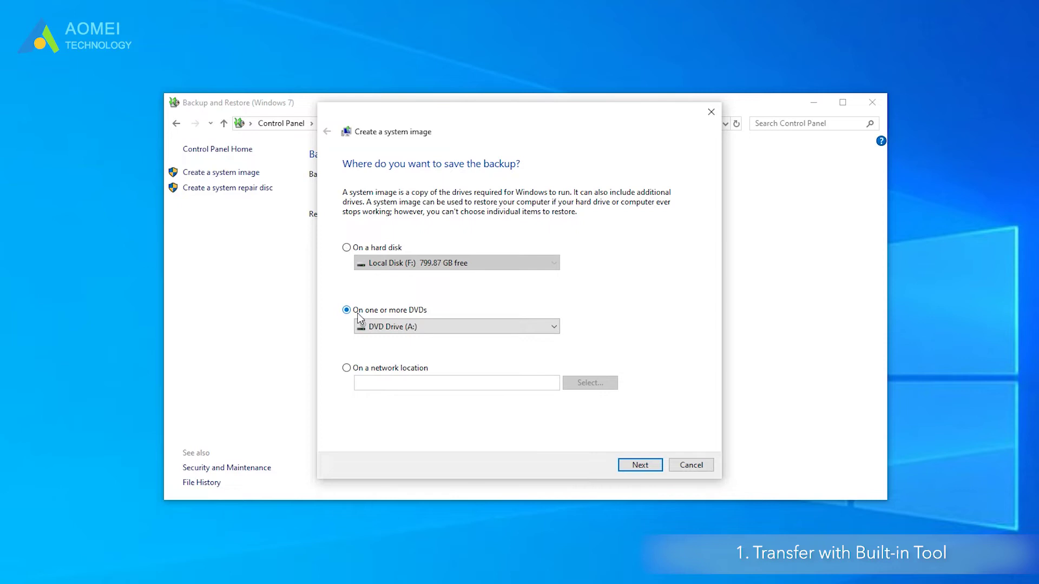
pyautogui.click(353, 247)
pyautogui.click(637, 468)
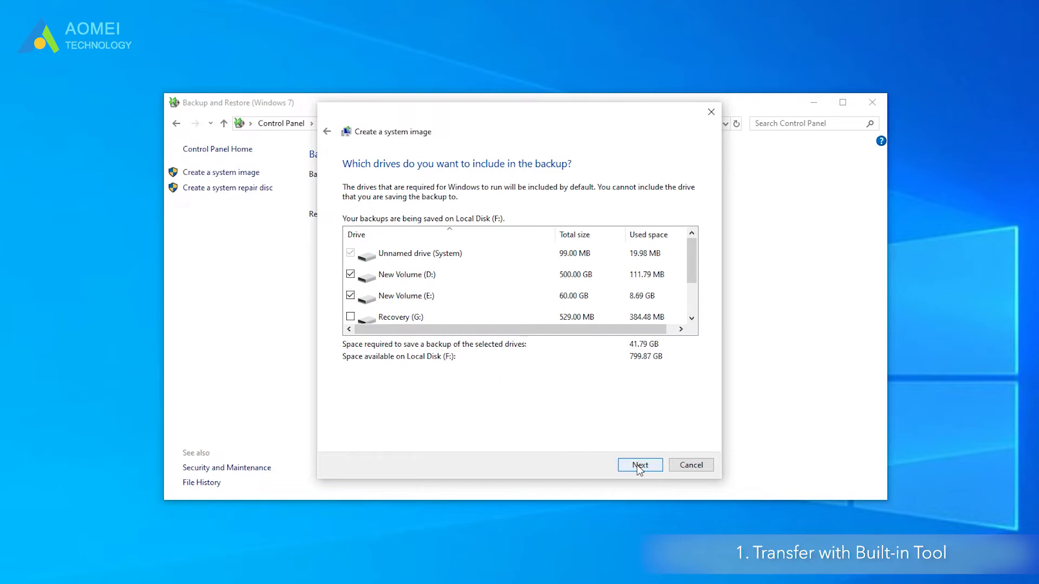
pyautogui.click(638, 465)
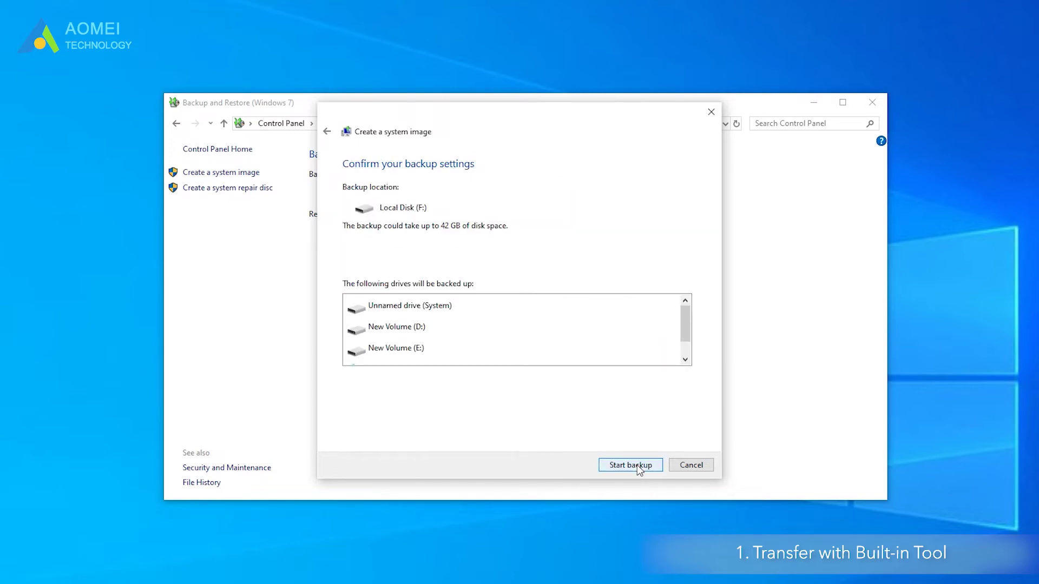
pyautogui.click(638, 466)
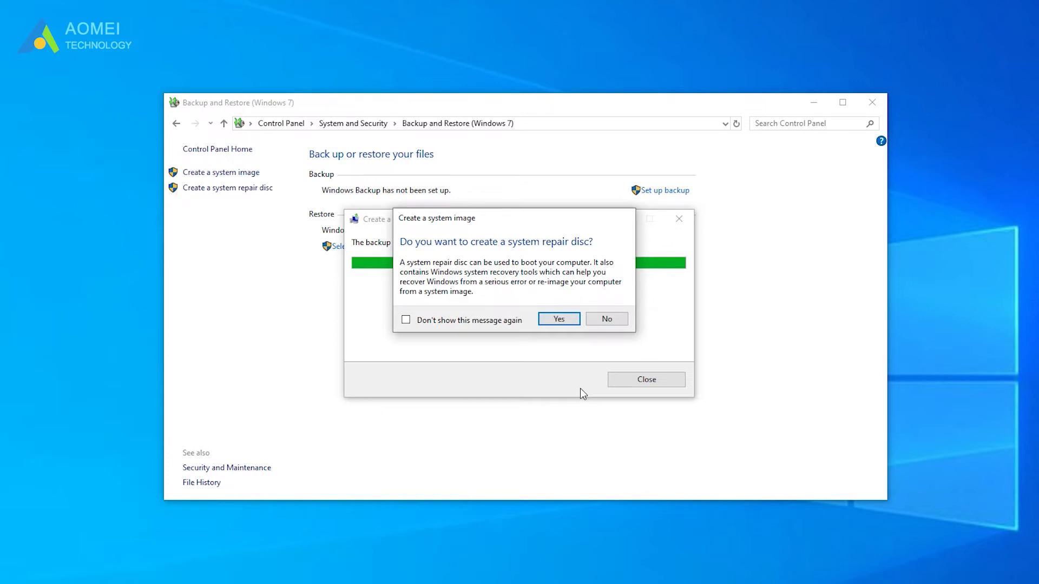
# Accept the repair disc prompt and create the system repair disc on DVD Drive (A:).
pyautogui.click(558, 322)
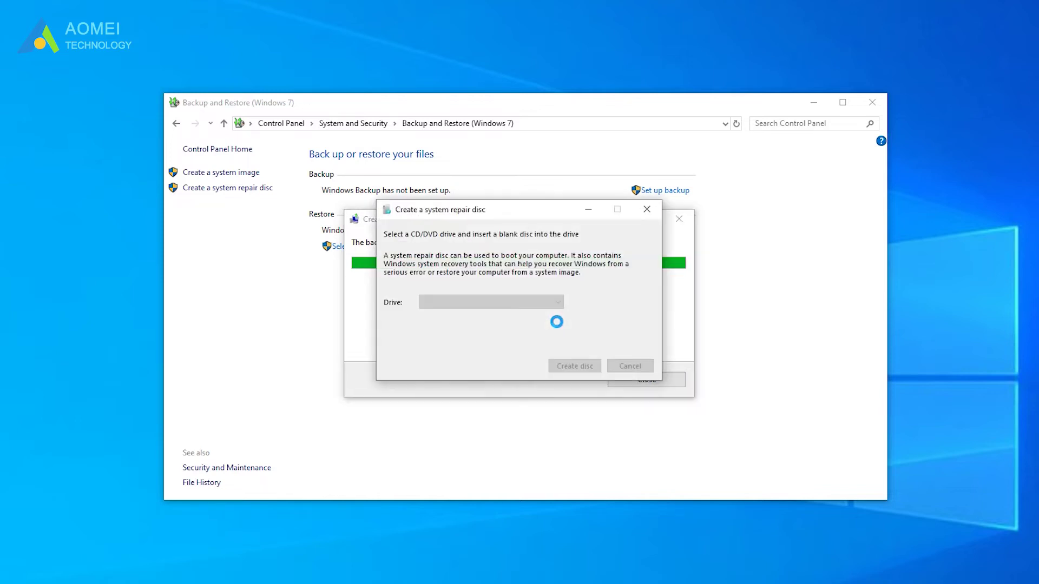
pyautogui.click(574, 365)
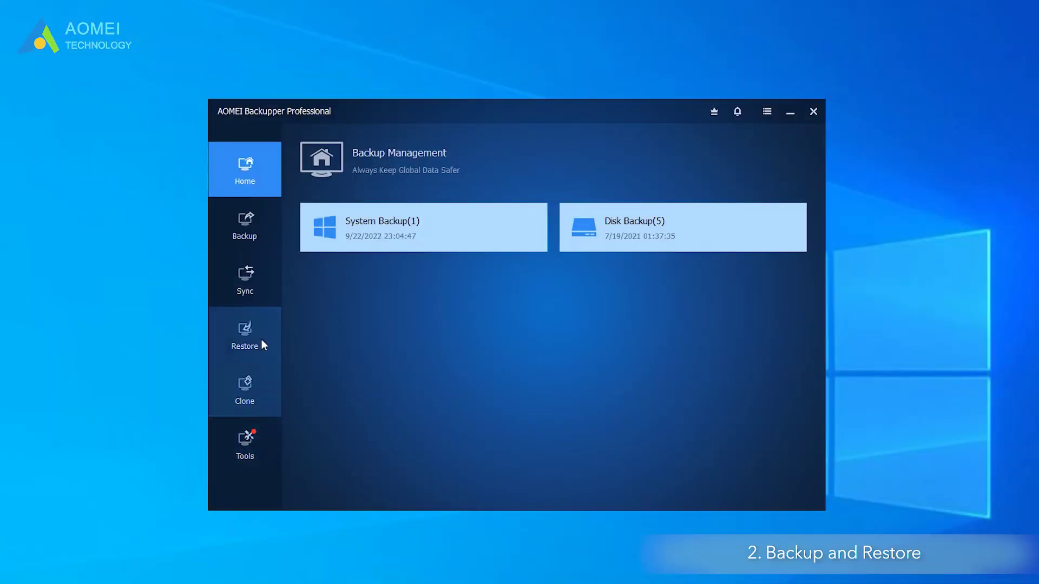
# Restore the whole system backup image onto Disk1's D: New Volume, accepting that D: is overwritten.
pyautogui.click(262, 340)
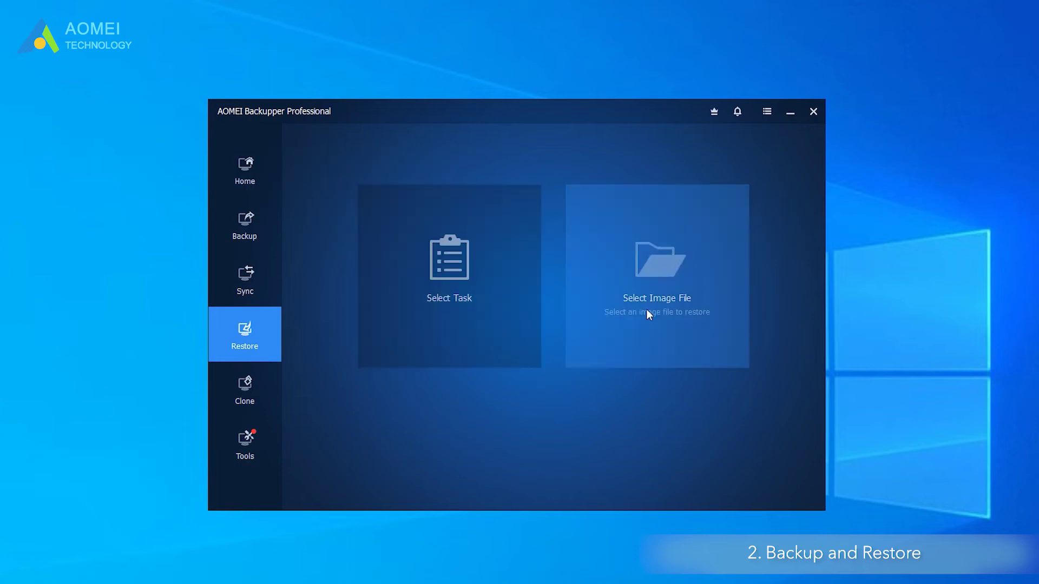
pyautogui.click(663, 290)
pyautogui.doubleClick(499, 225)
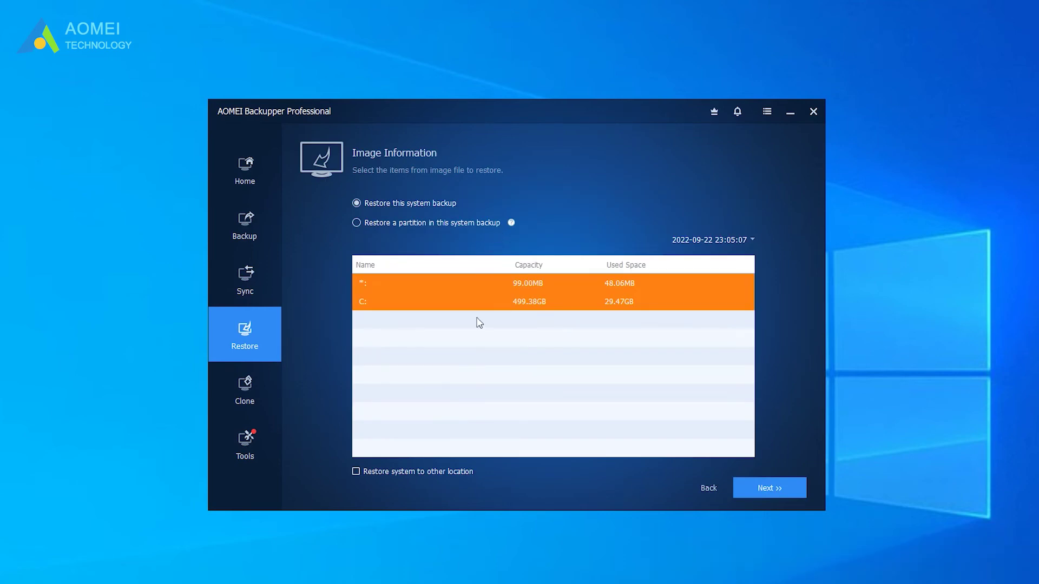
pyautogui.click(789, 491)
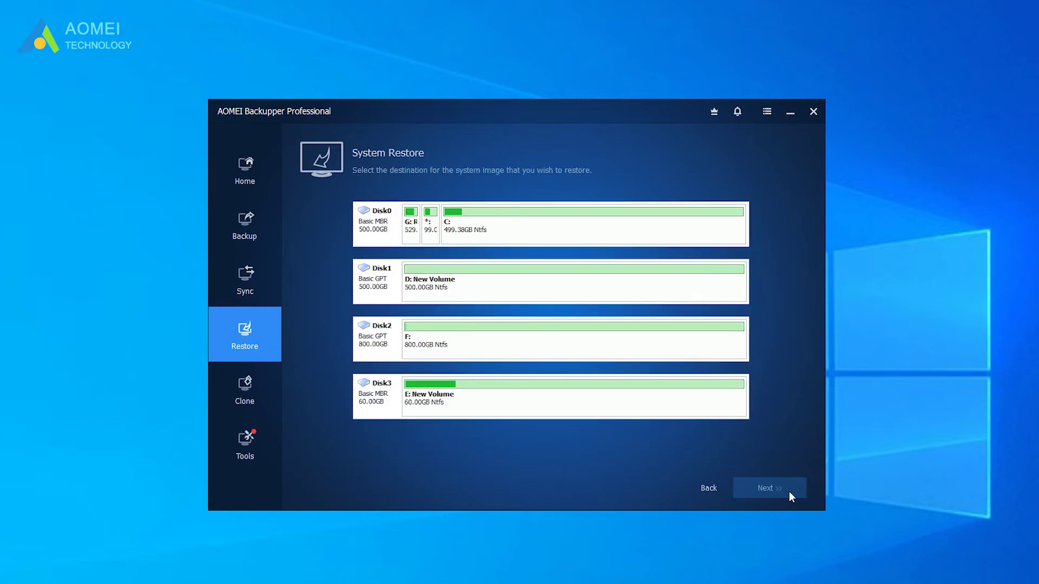
pyautogui.click(673, 284)
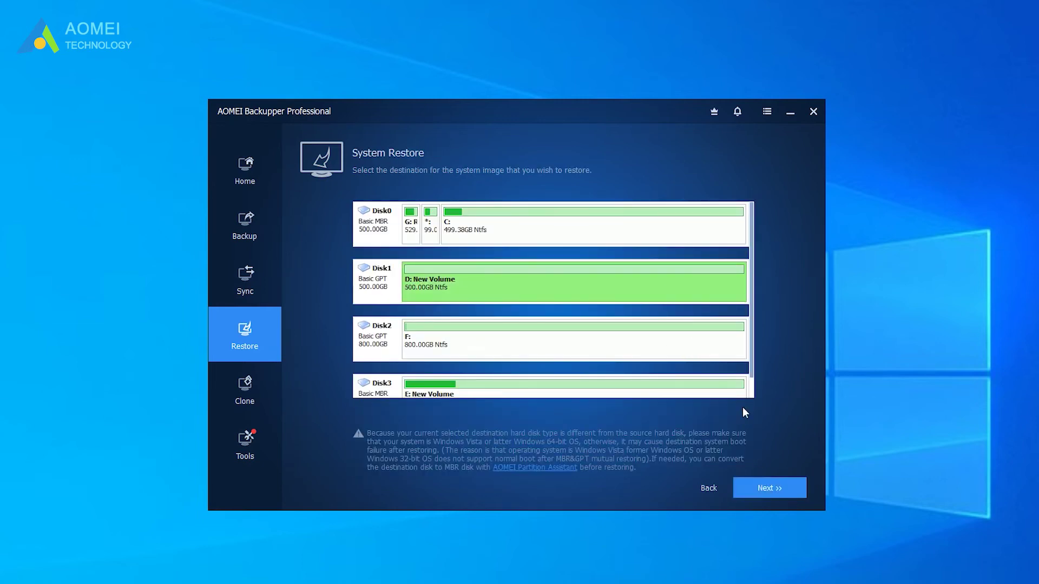
pyautogui.click(783, 495)
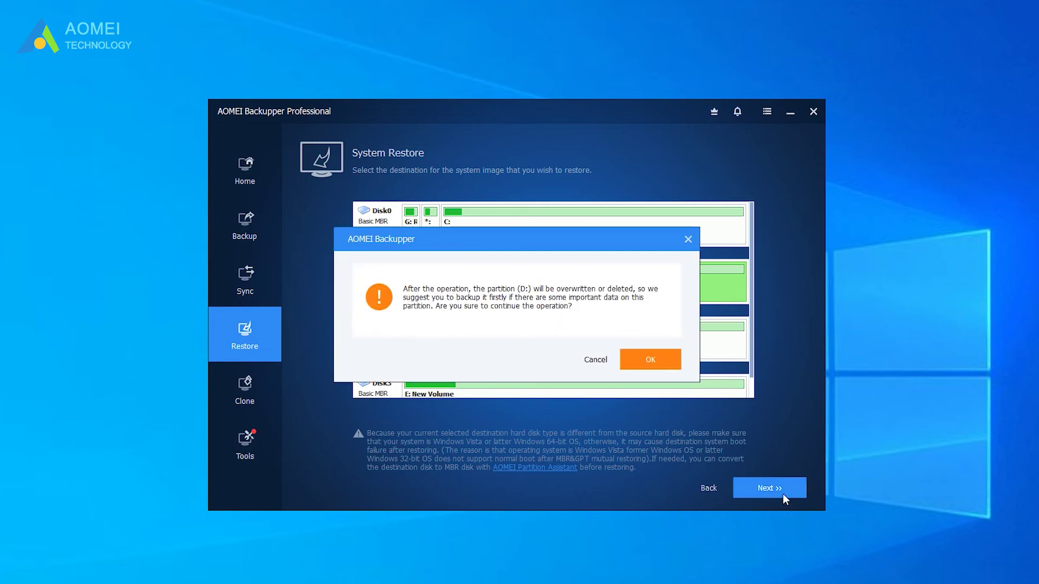
pyautogui.click(650, 357)
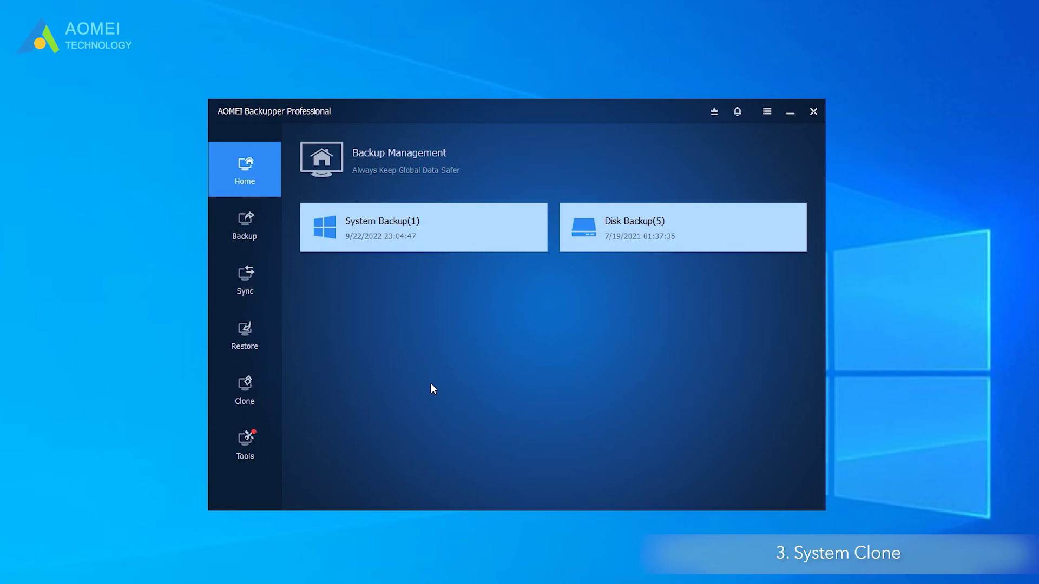
# Start a System Clone onto Disk2, accepting that partition F: will be overwritten.
pyautogui.click(269, 389)
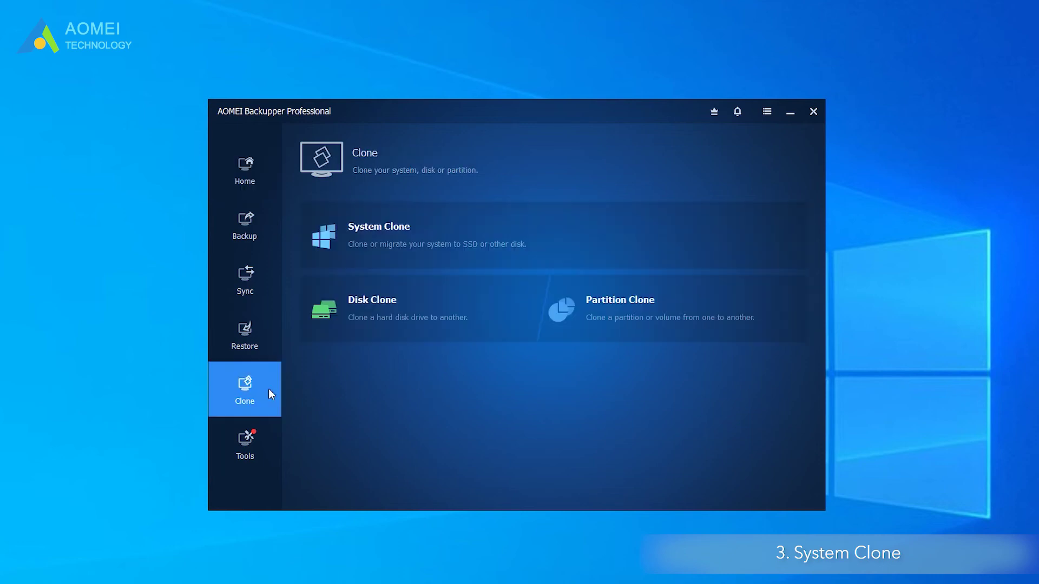
pyautogui.click(424, 255)
pyautogui.click(618, 349)
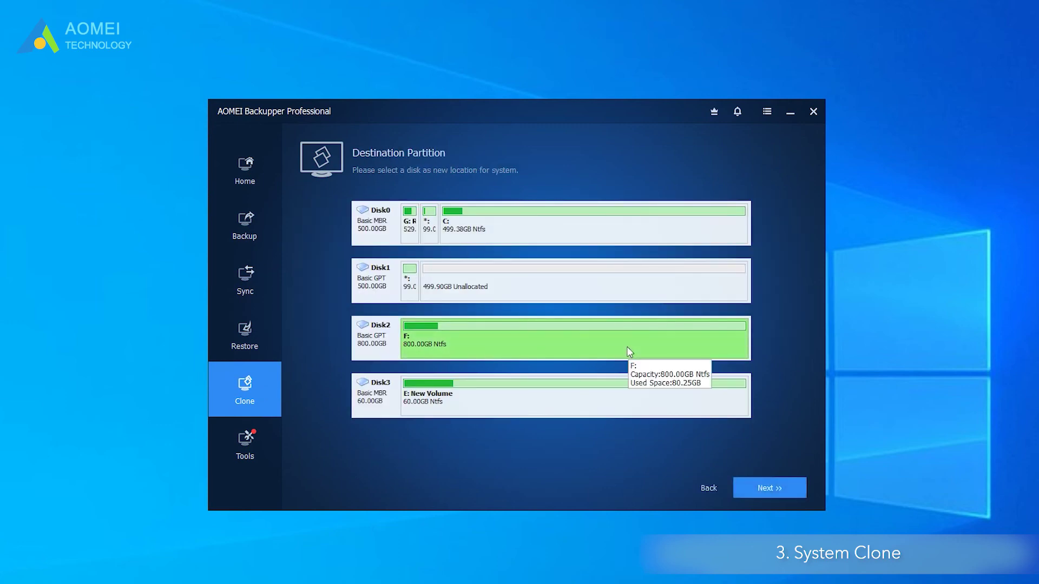
pyautogui.click(764, 493)
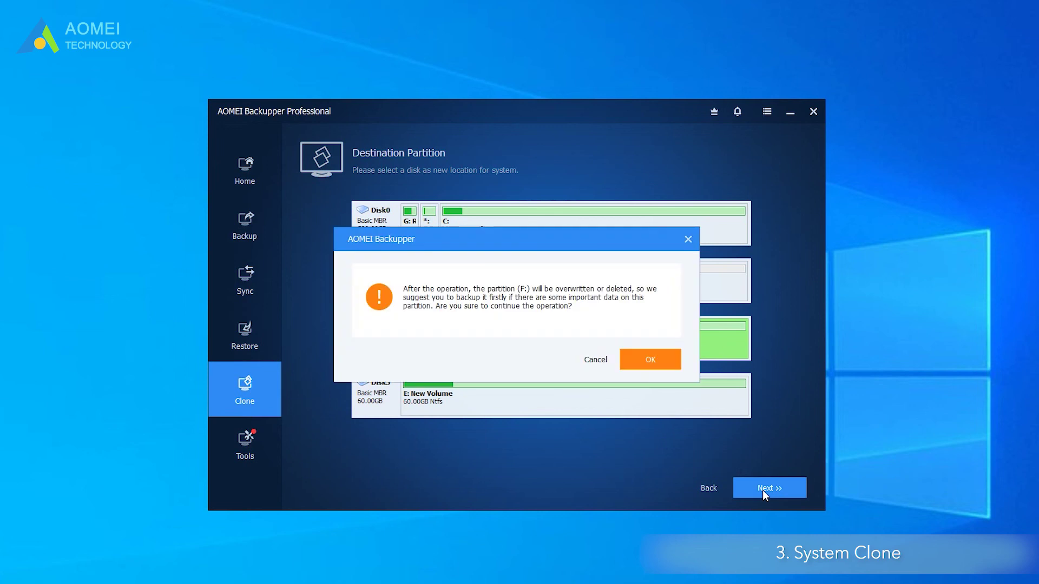
pyautogui.click(662, 360)
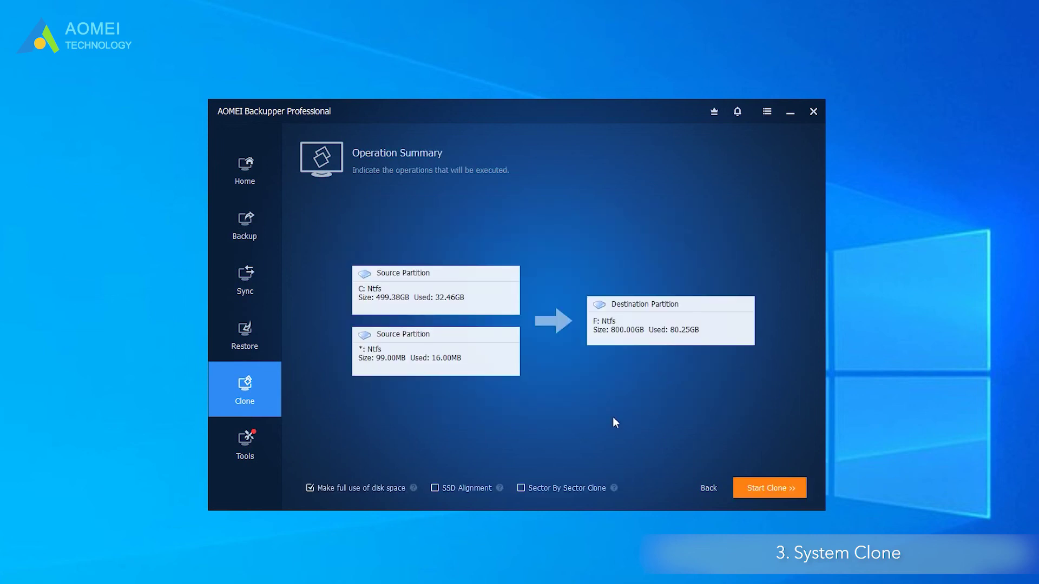